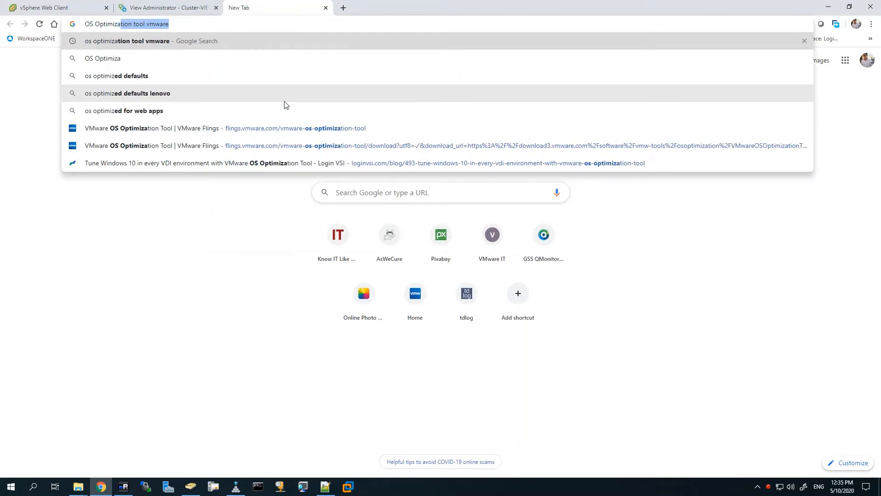
Step: Search the web for "os optimization tool vmware", view the VMware OS Optimization Tool download page on Flings and close it
key(Return)
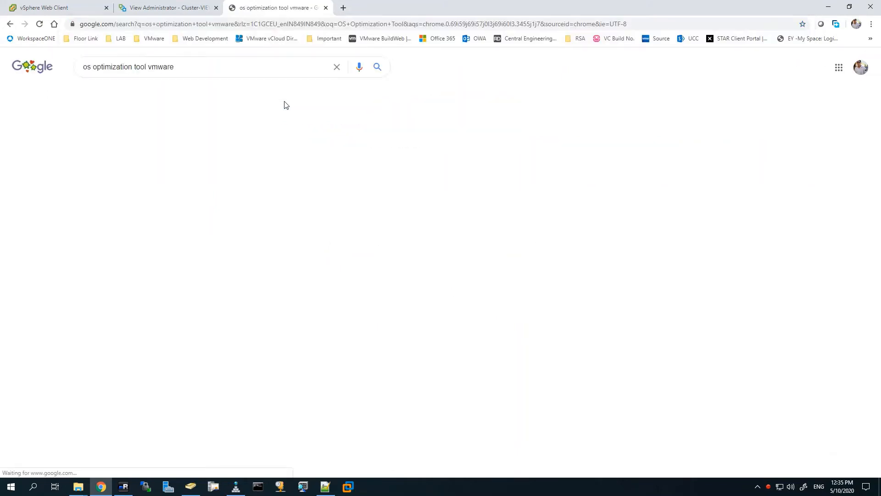
click(163, 143)
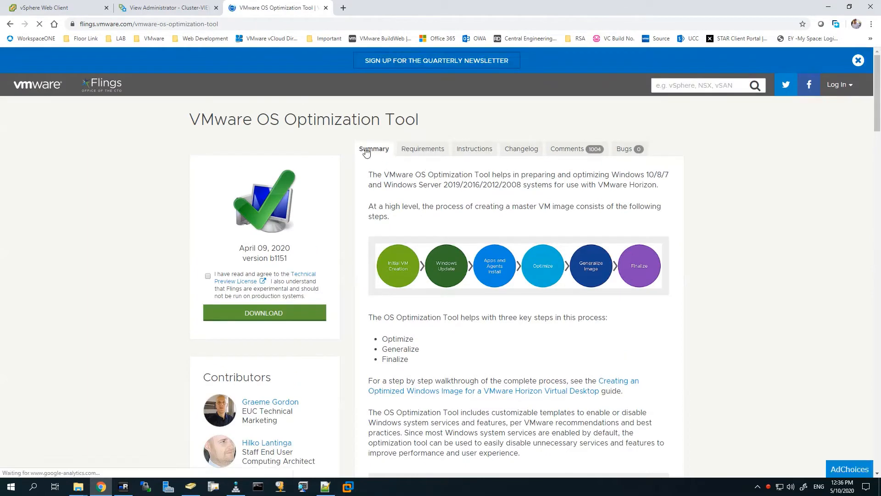
click(271, 320)
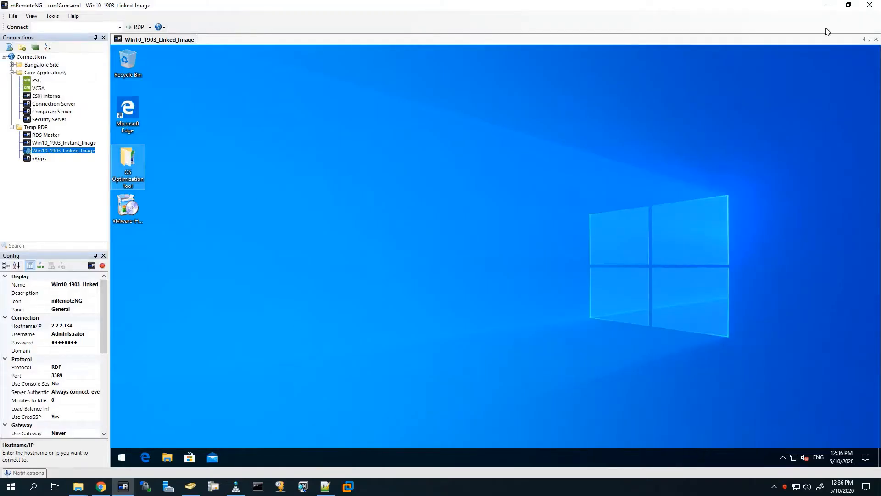
click(830, 8)
click(326, 7)
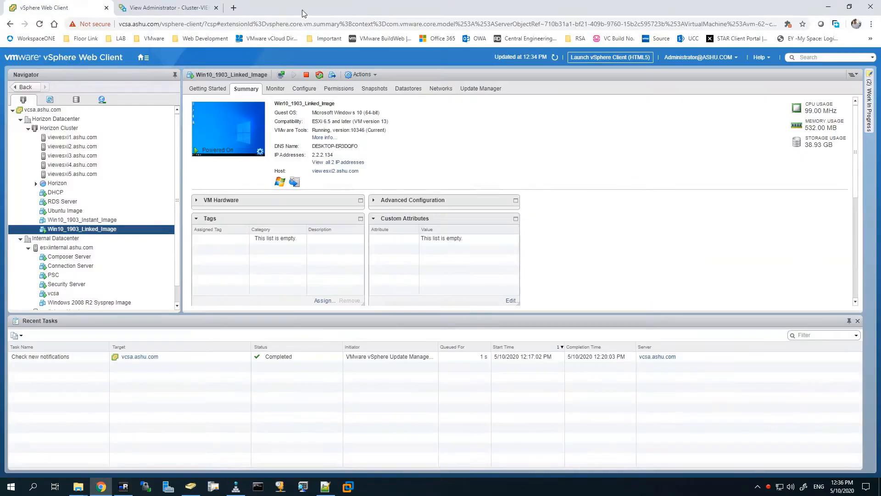
Step: Take a snapshot of the Win10_1903_Linked_Image virtual machine named Initial_State, without including the virtual machine's memory
right_click(84, 228)
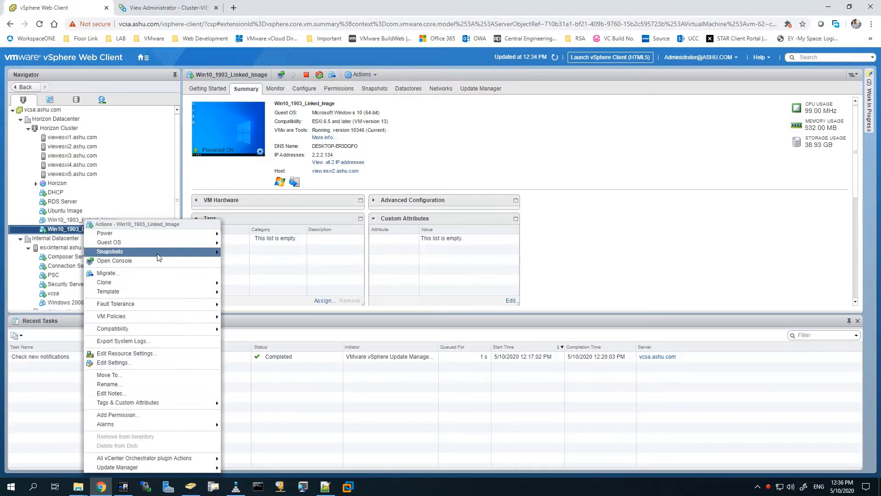
mouse_move(154, 252)
click(253, 251)
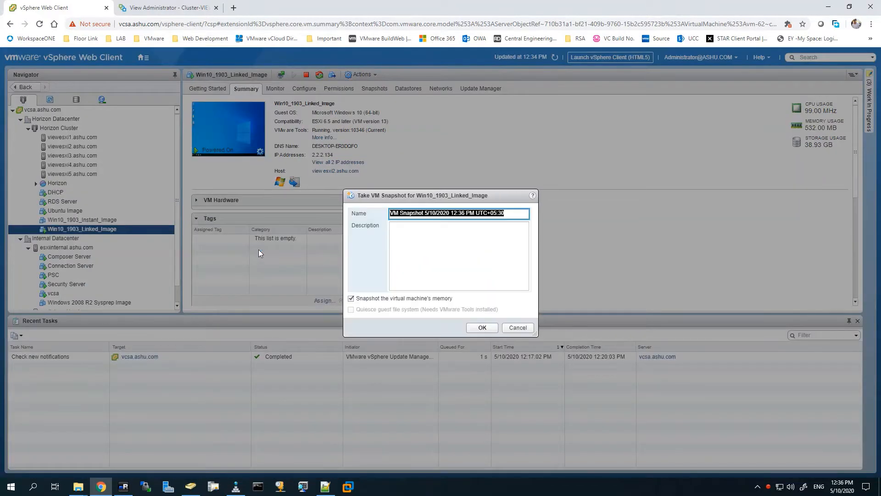
key(BackSpace)
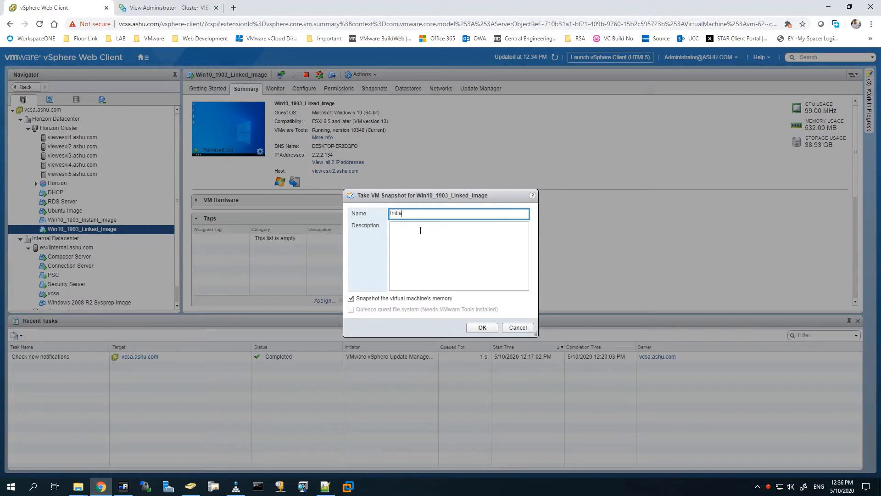
text(Initial_State)
click(351, 298)
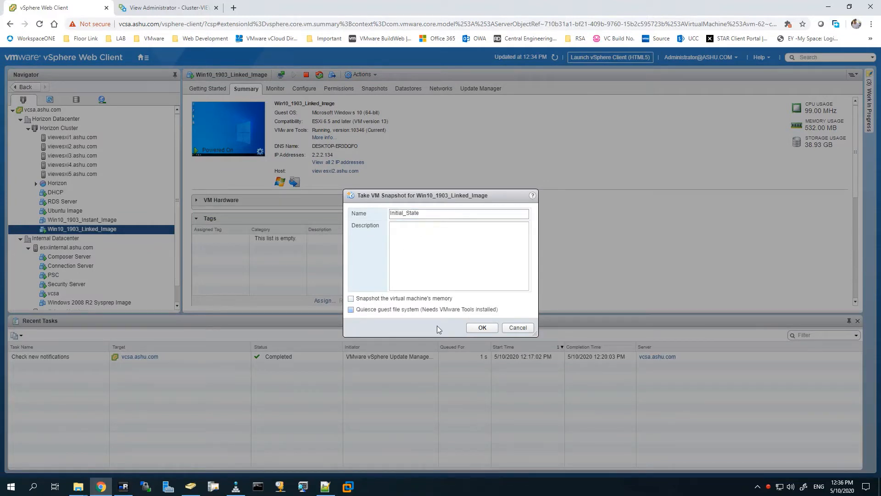
click(480, 331)
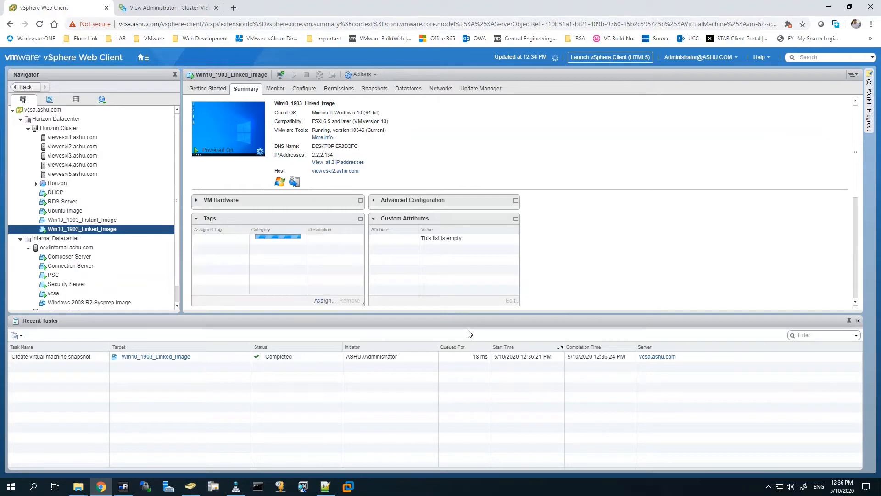
Step: Switch to the Win10_1903_Linked_Image session in mRemoteNG and launch VMwareOSOptimizationTool from the desktop's OS Optimization Tool folder, minimizing the folder window
click(123, 486)
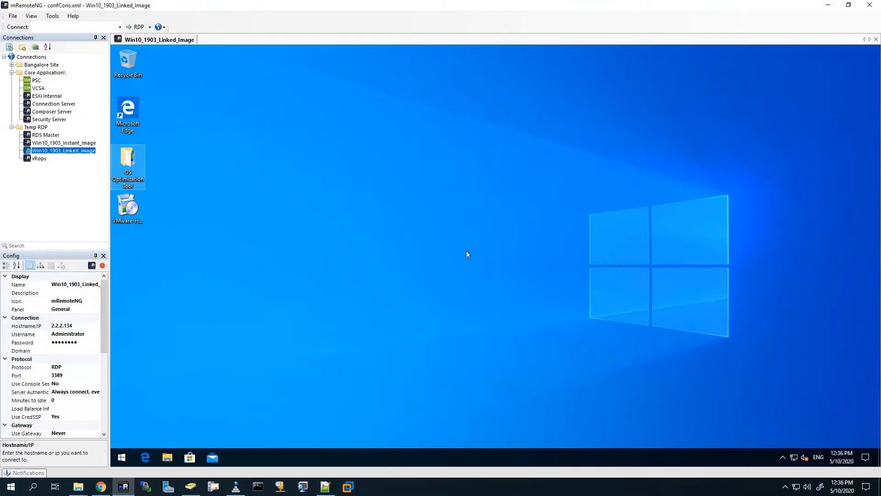
click(316, 174)
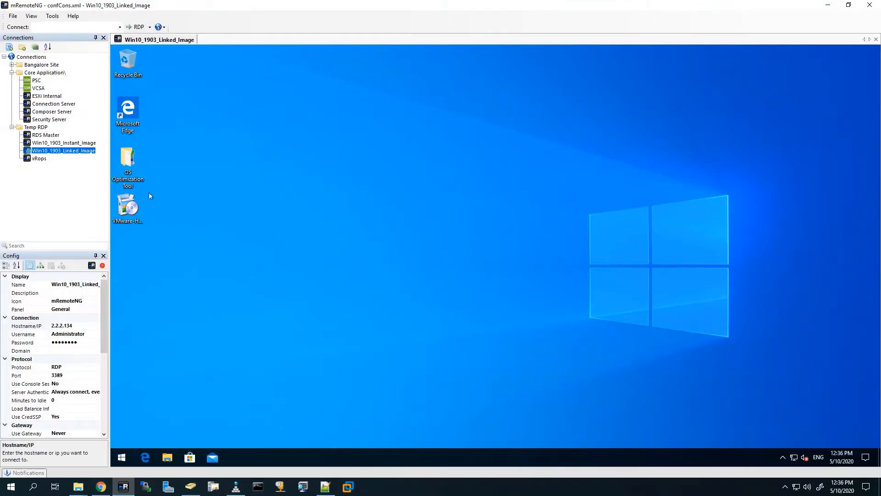
double_click(133, 159)
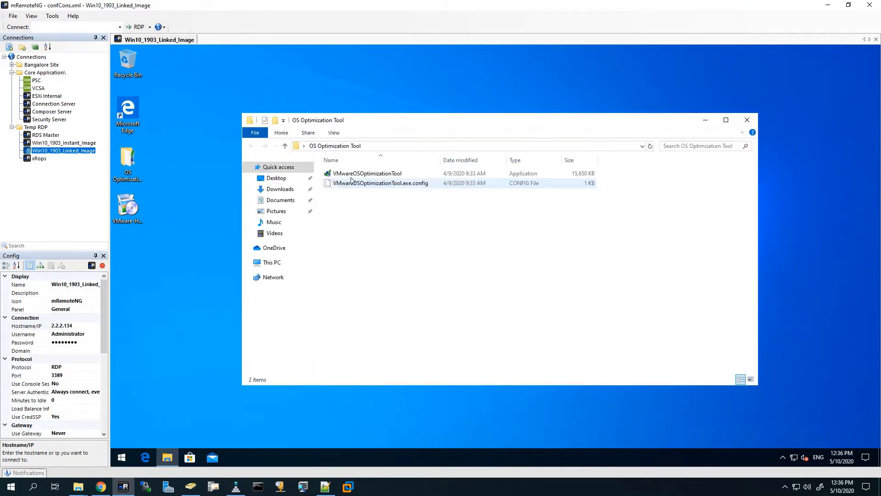
click(351, 177)
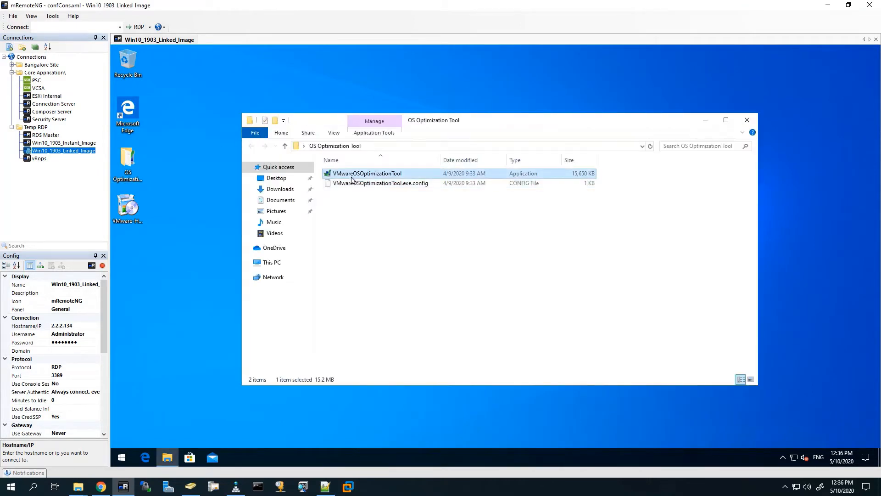
click(706, 121)
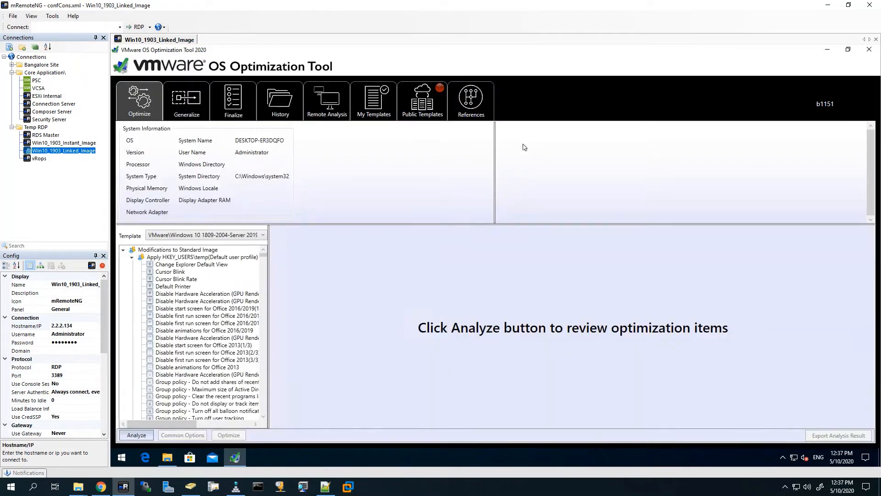
click(204, 237)
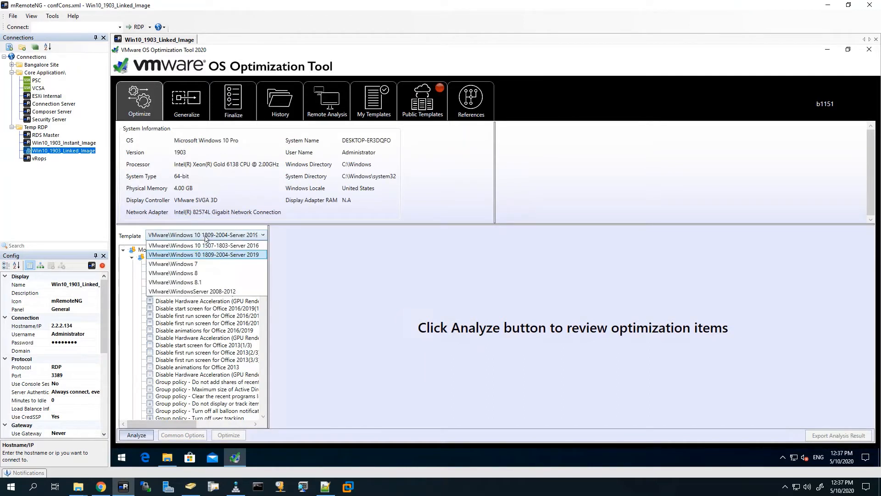
click(183, 257)
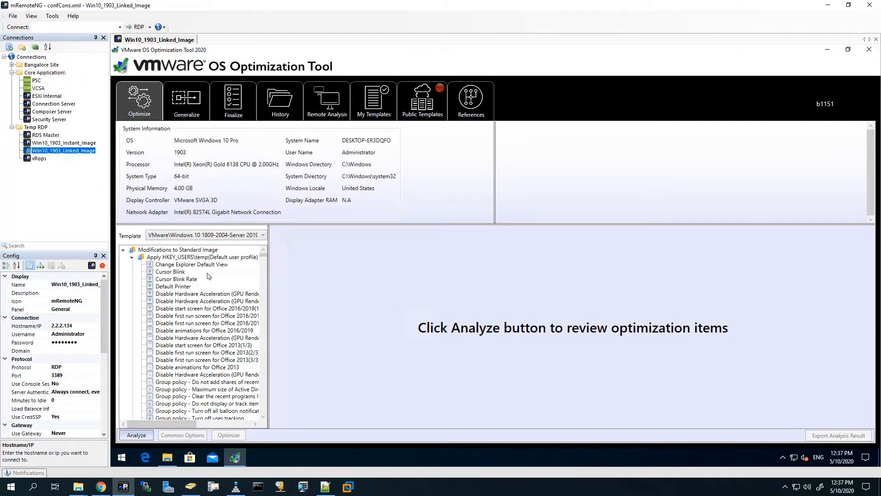
click(184, 295)
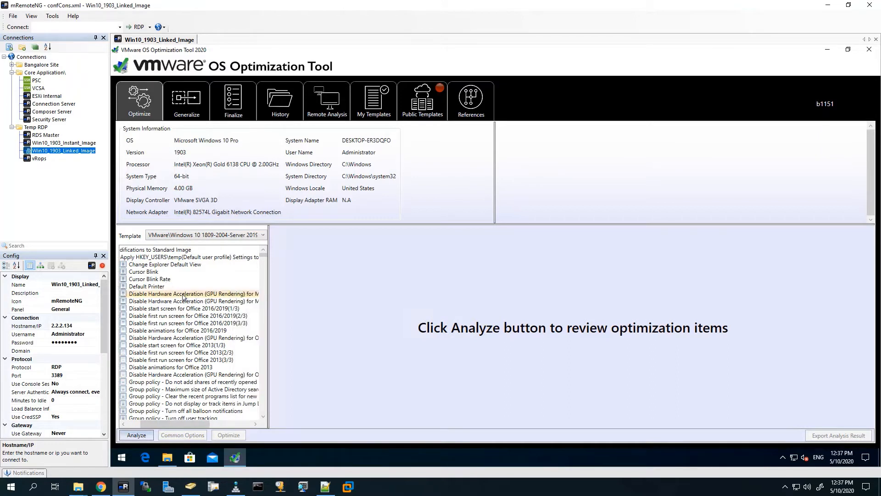
click(130, 434)
click(134, 435)
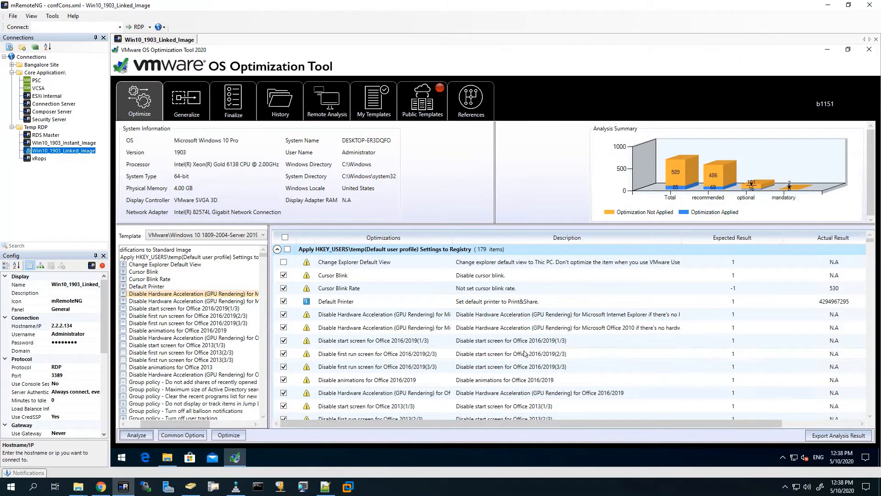
Step: Exclude "Set wallpaper to solid color" and both "Don't allow users to change background" items from the selected optimizations
click(507, 351)
scroll(507, 351, down, 2)
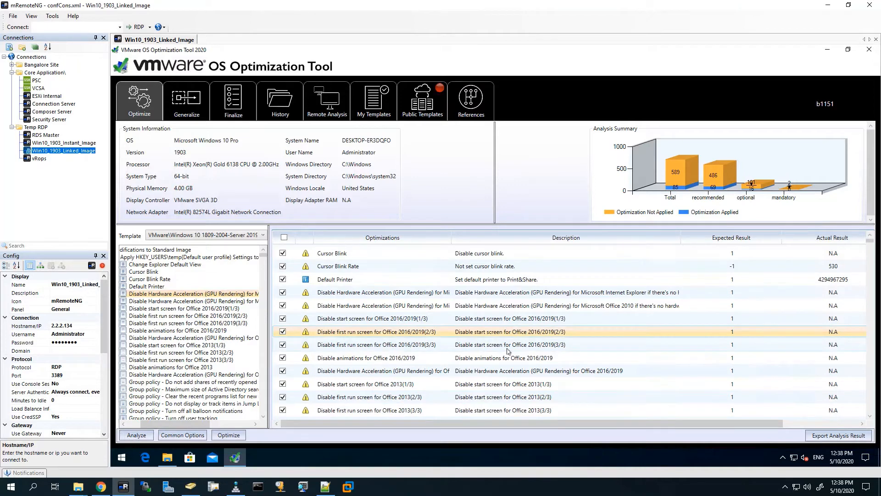
scroll(507, 351, down, 1)
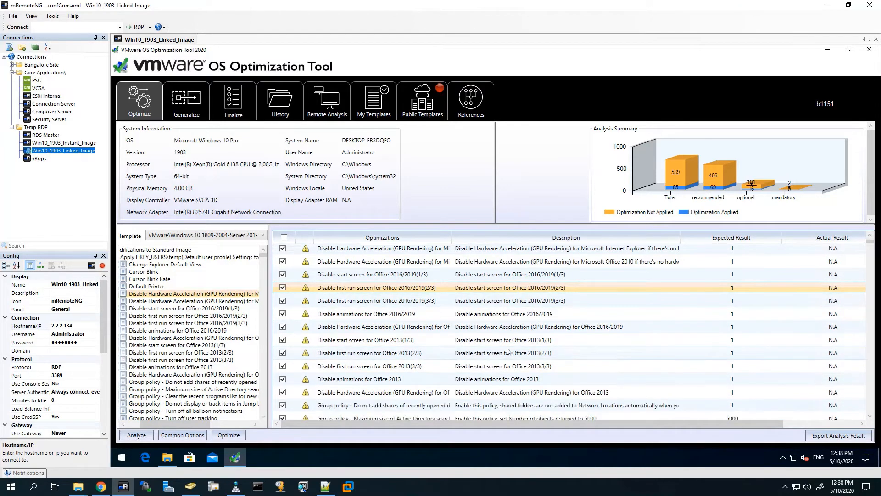
scroll(508, 351, down, 2)
scroll(508, 351, down, 1)
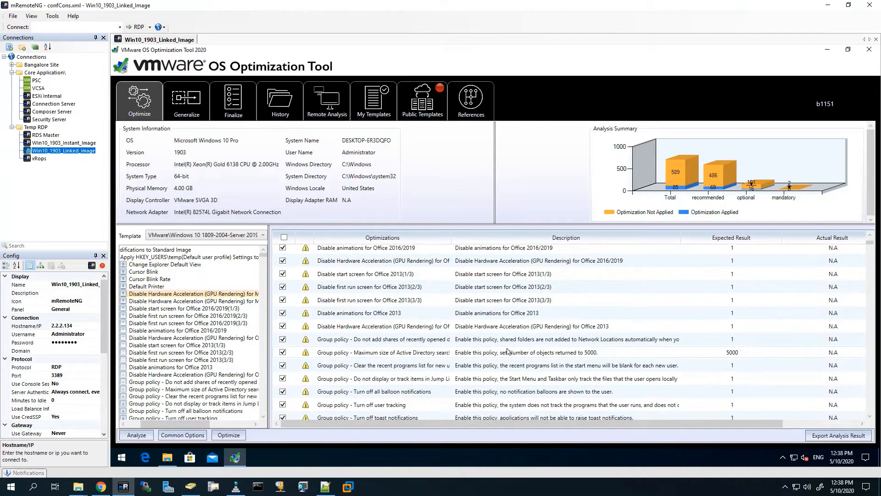
scroll(507, 351, down, 3)
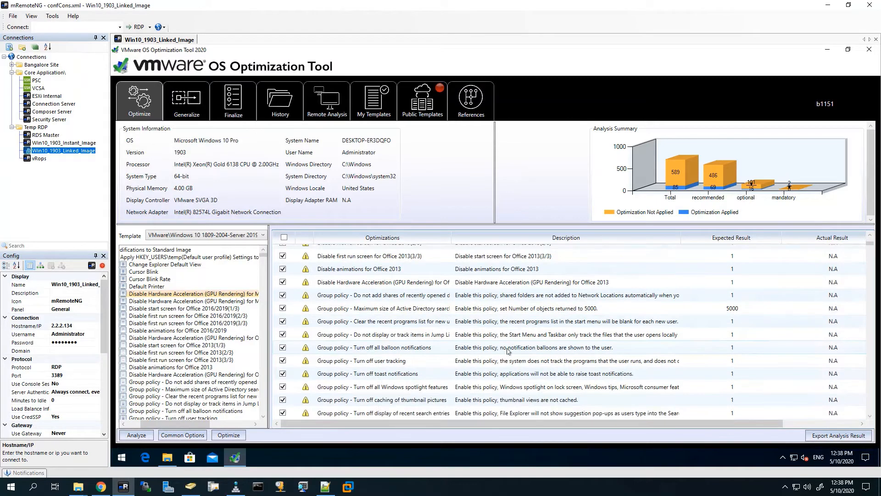
scroll(507, 351, down, 3)
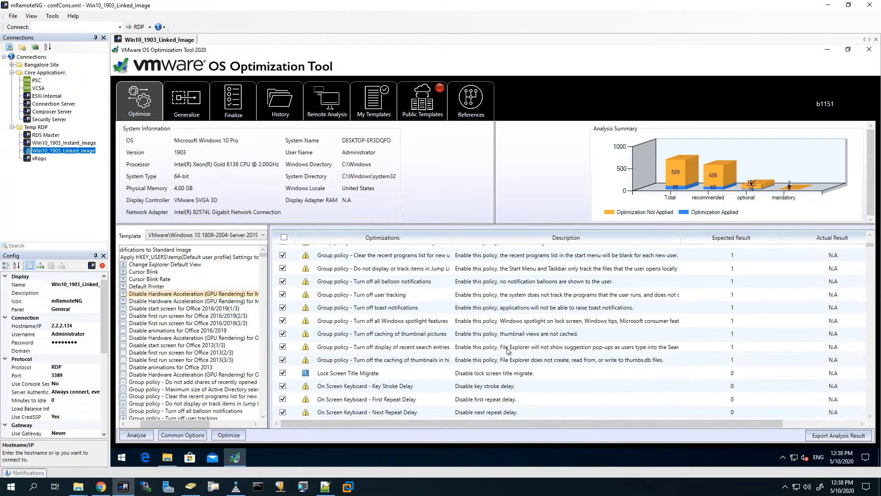
scroll(508, 351, down, 2)
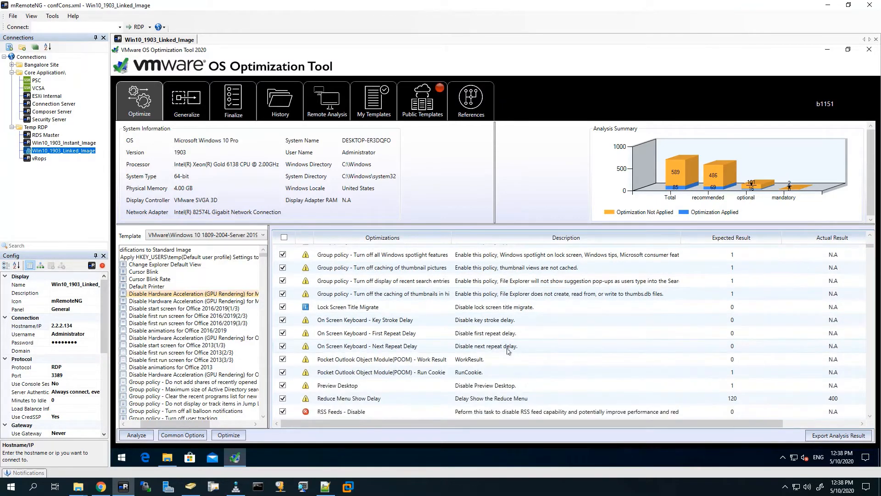
scroll(508, 351, down, 1)
scroll(508, 351, down, 1)
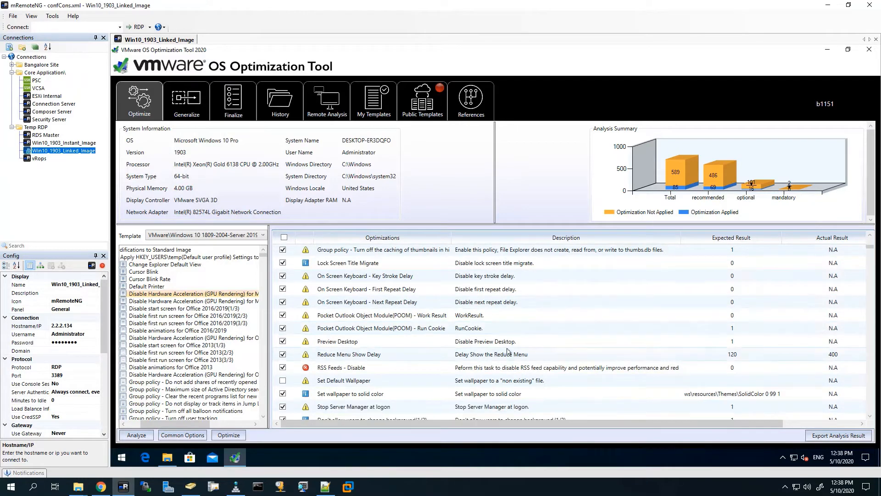
scroll(507, 351, down, 1)
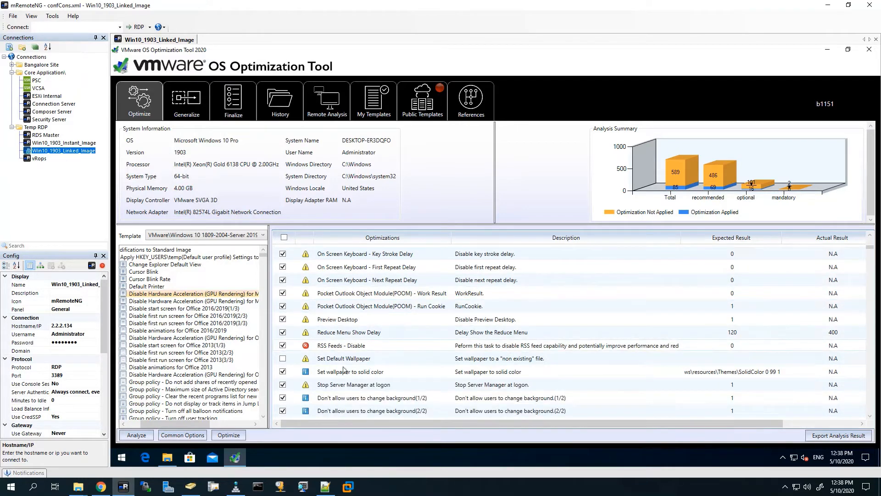
click(283, 371)
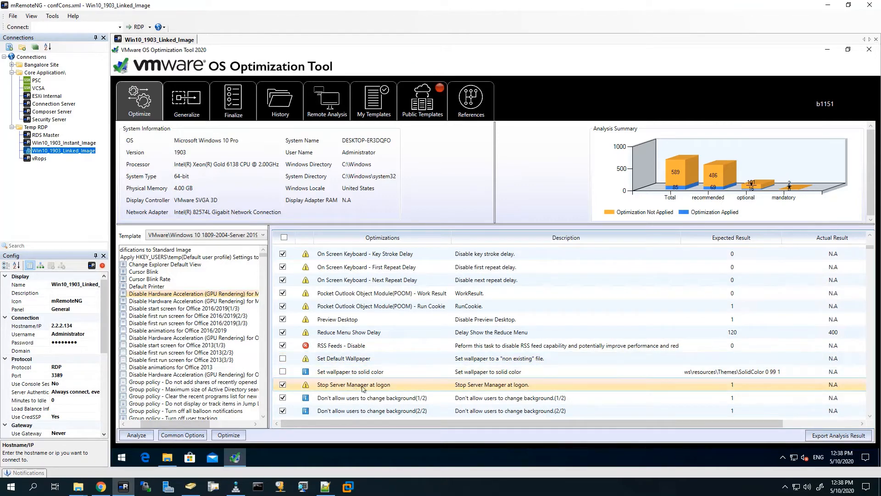
scroll(417, 383, down, 1)
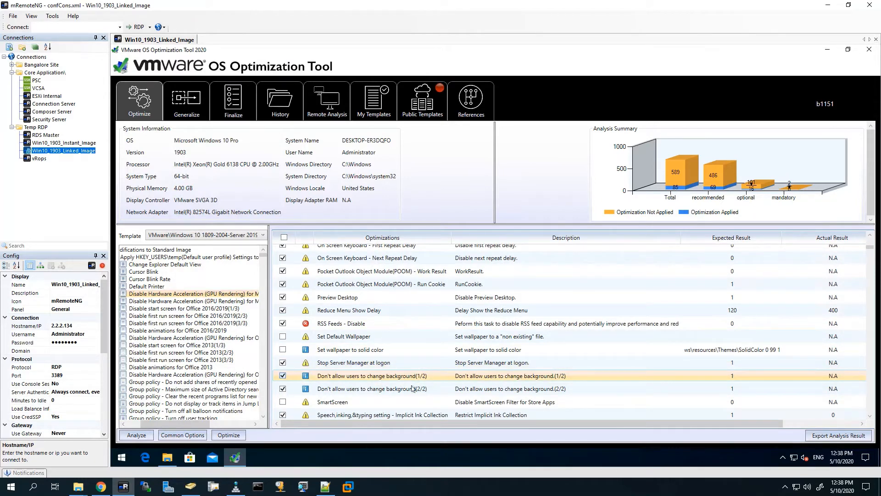
click(283, 375)
click(282, 389)
Step: Review the remaining default user profile items through Unified Store and run the optimization with the current selections
scroll(462, 390, down, 1)
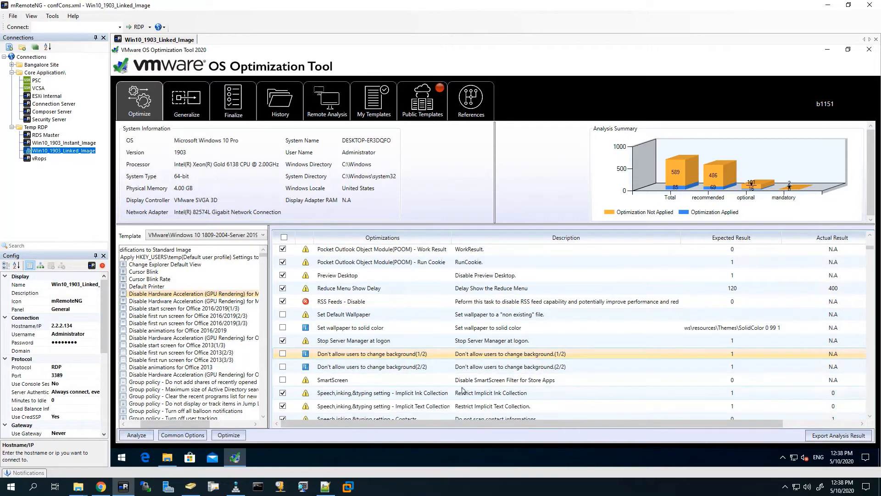
scroll(462, 391, down, 1)
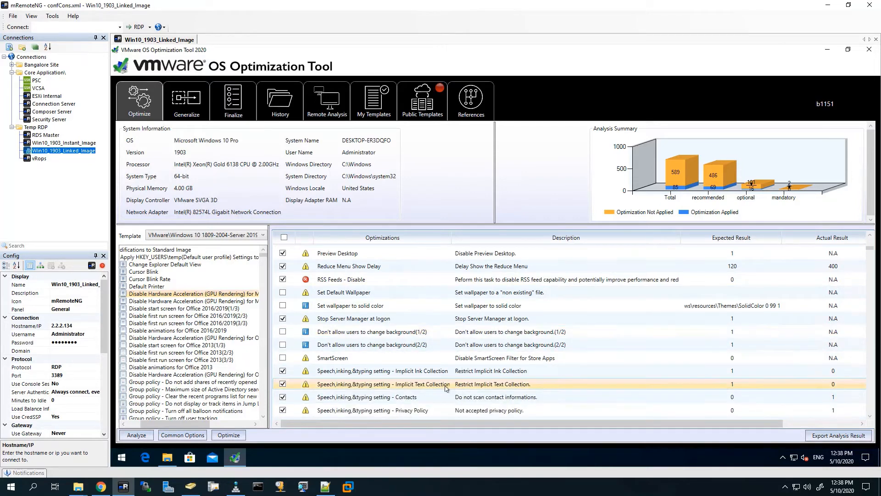
scroll(446, 388, down, 2)
scroll(446, 388, down, 3)
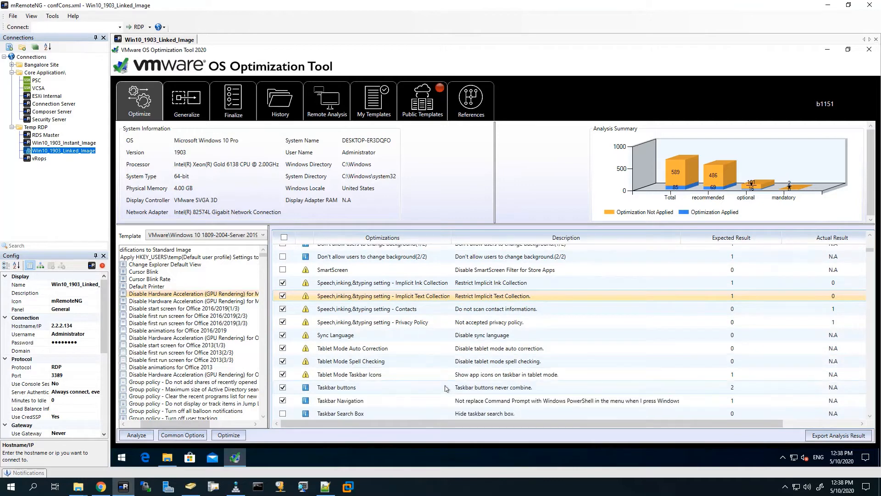
scroll(446, 388, down, 2)
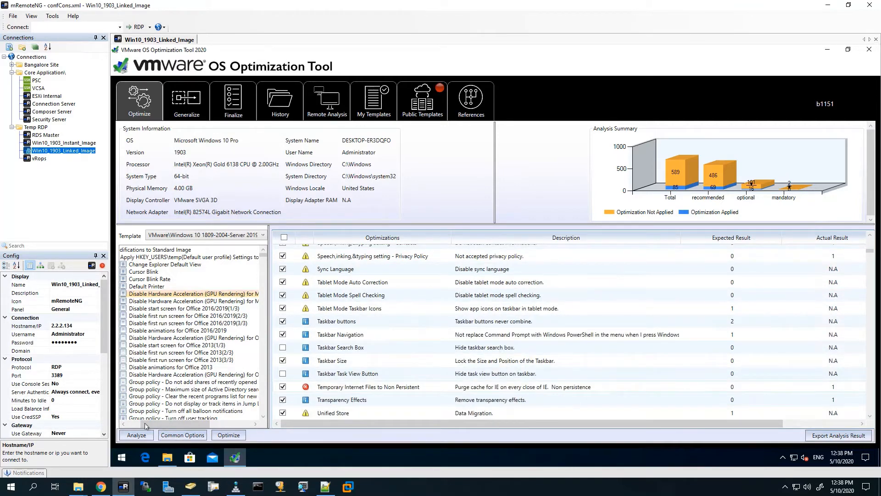
click(232, 436)
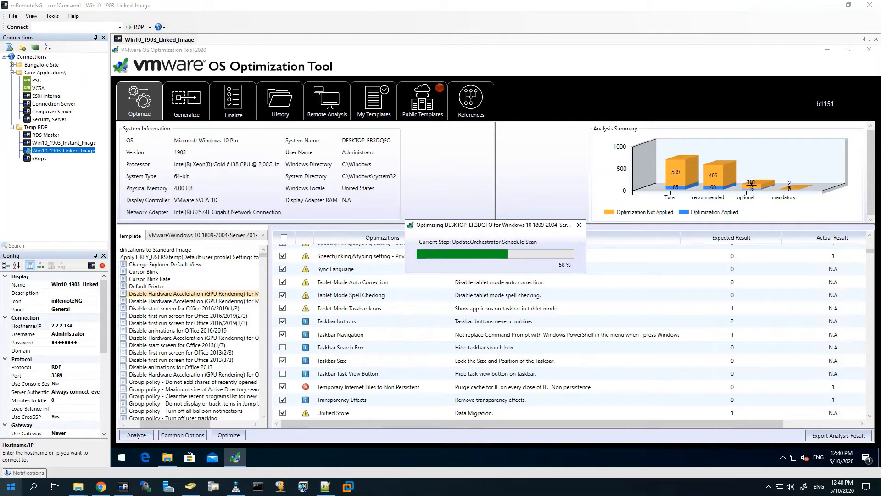
Step: Open the Snipping Tool on the host and capture a snip of the Analysis Summary chart
click(11, 486)
text(snip)
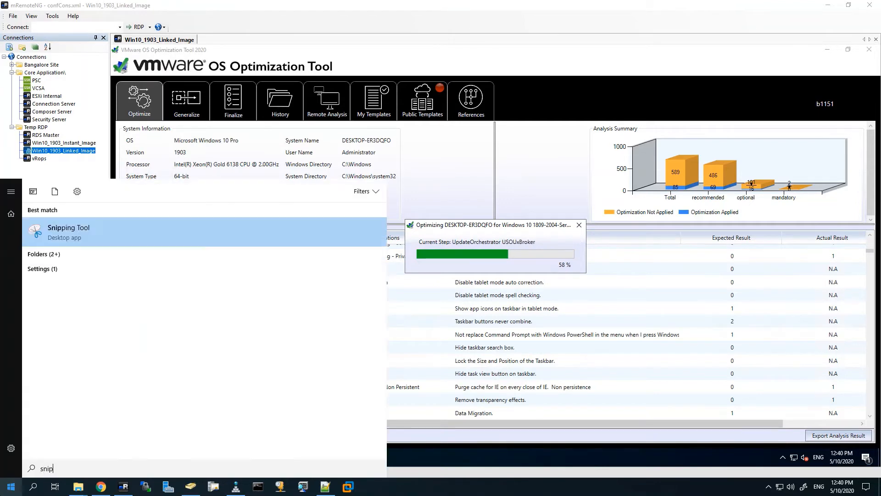
key(Return)
click(391, 111)
drag(591, 122, 866, 222)
click(413, 139)
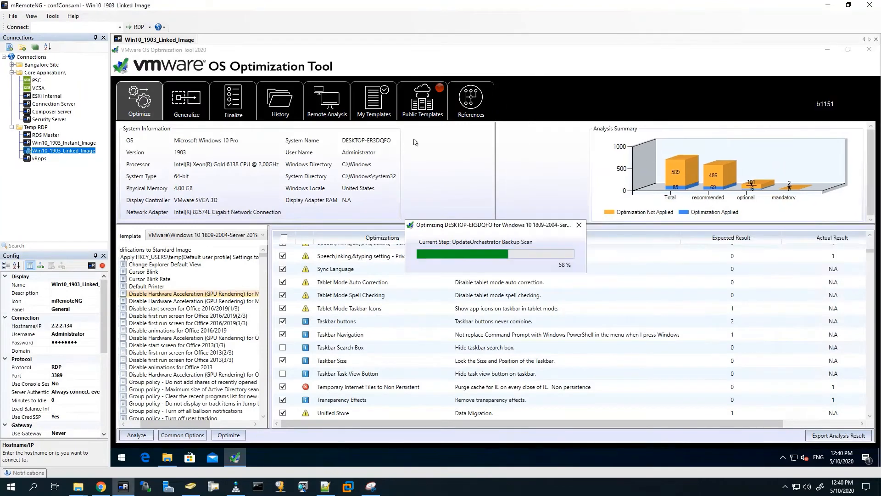
Step: Return to the Optimize view after the optimization run and analyze the system again against the current template
drag(481, 225, 479, 180)
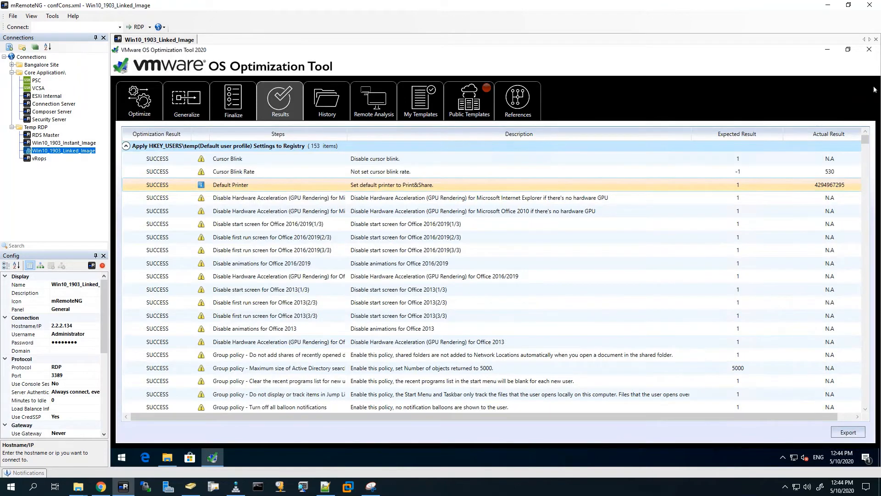
click(134, 106)
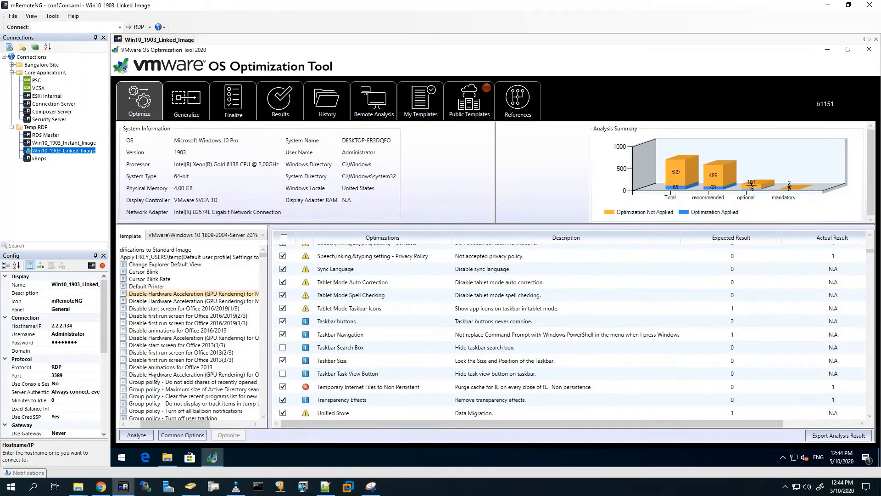
click(134, 435)
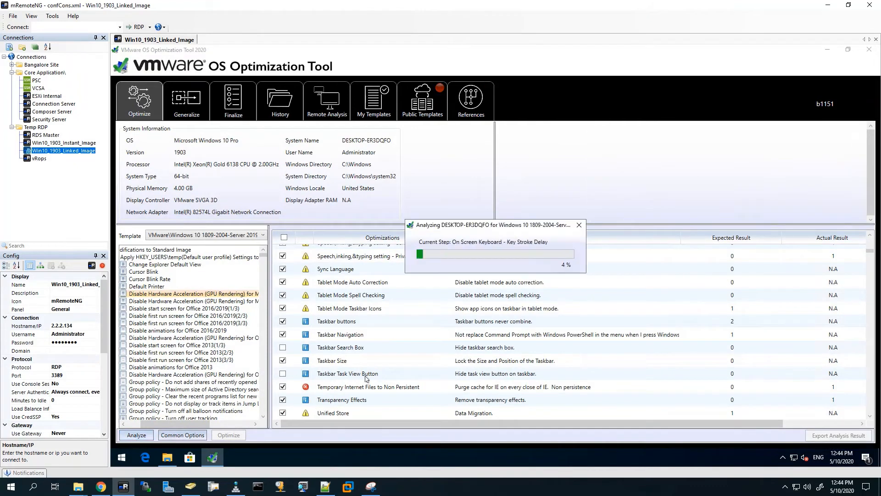
Step: Compare the captured Analysis Summary snip with the new chart side by side, and close the Snipping Tool without saving
click(370, 486)
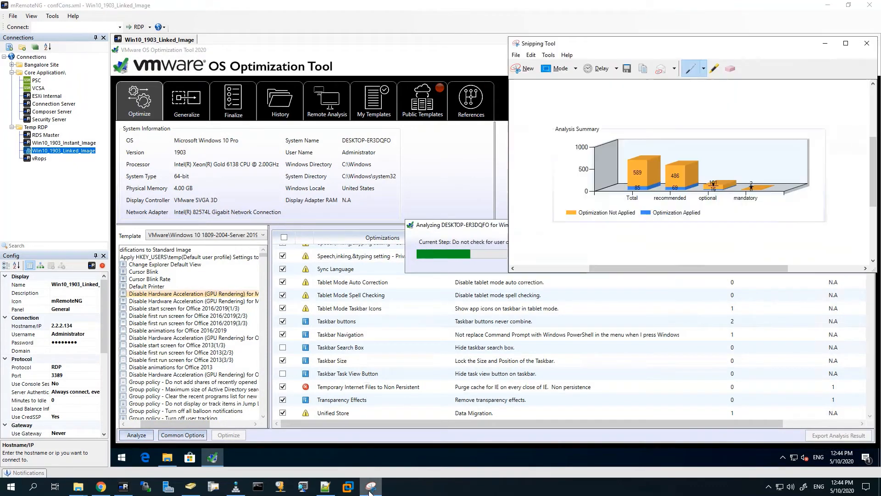
drag(688, 54, 362, 89)
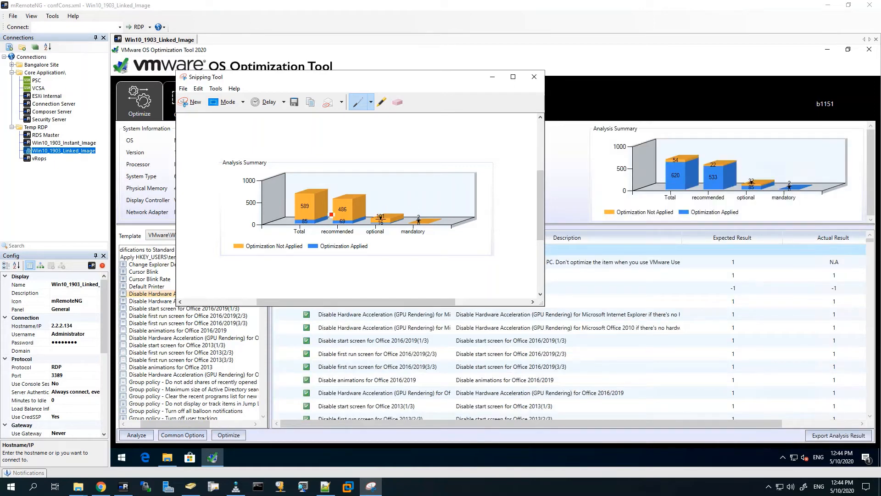
click(533, 79)
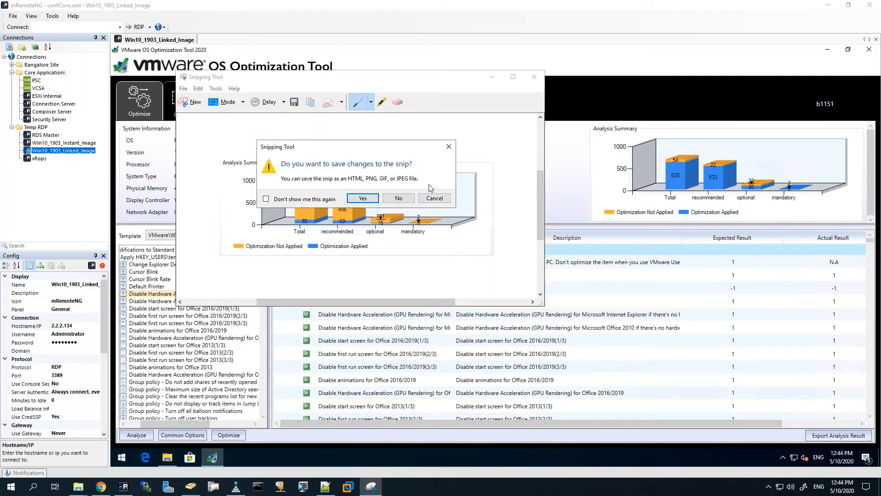
click(394, 199)
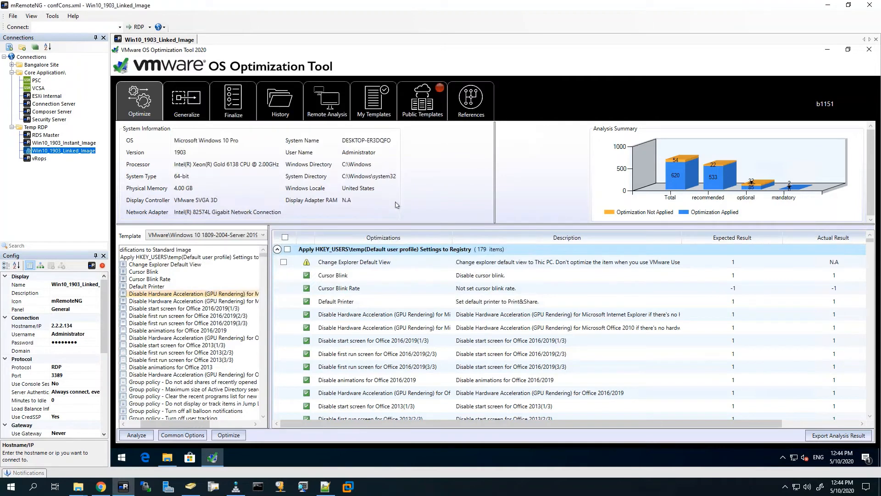
Step: Close the VMware OS Optimization Tool and restart the Windows 10 virtual machine
click(868, 50)
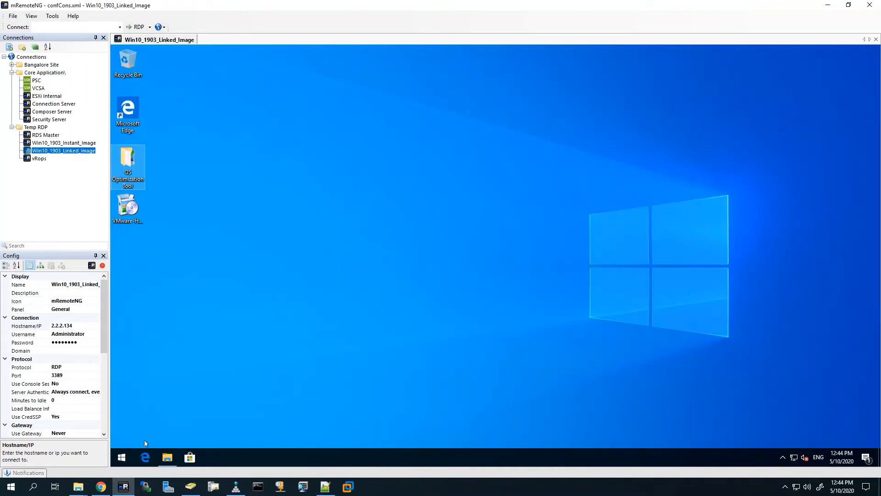
click(121, 457)
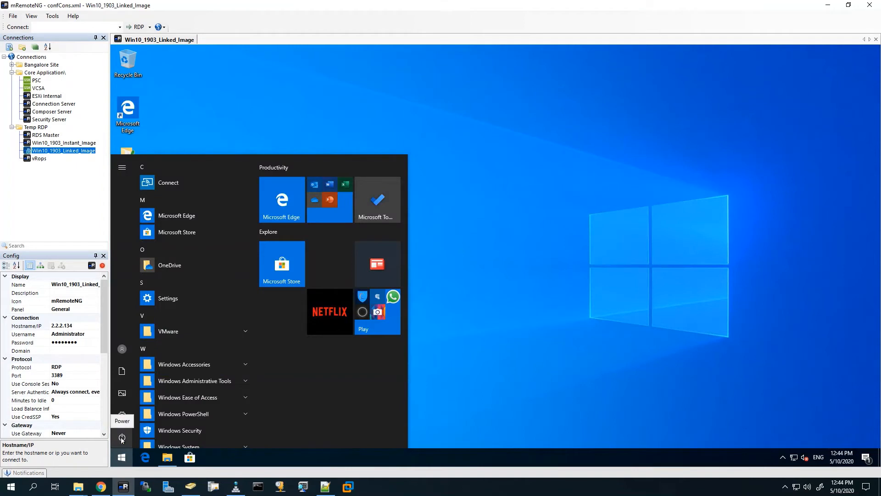
click(122, 437)
click(137, 414)
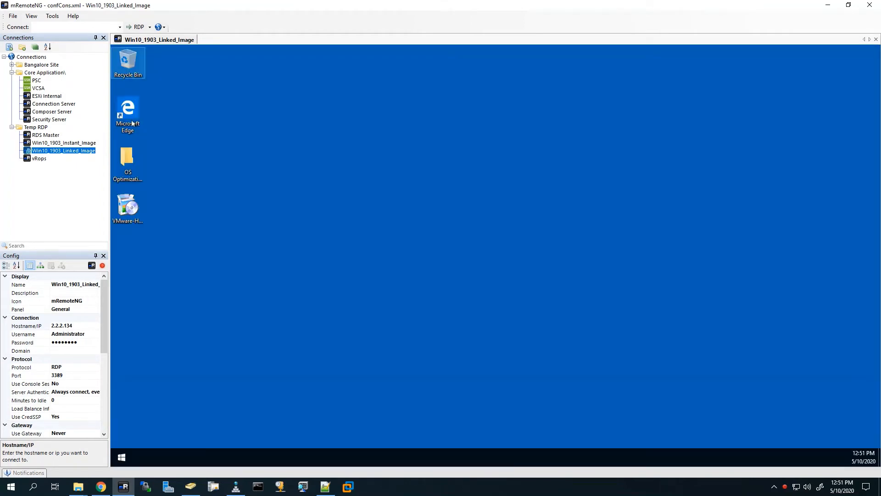
Step: Launch the VMware Horizon Agent installer with elevated rights, accept its license agreement and continue to Custom Setup
double_click(132, 210)
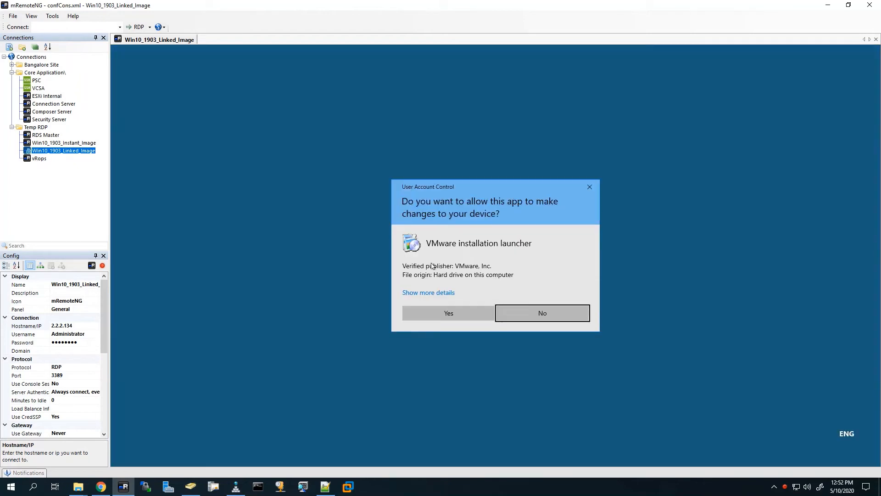
click(434, 308)
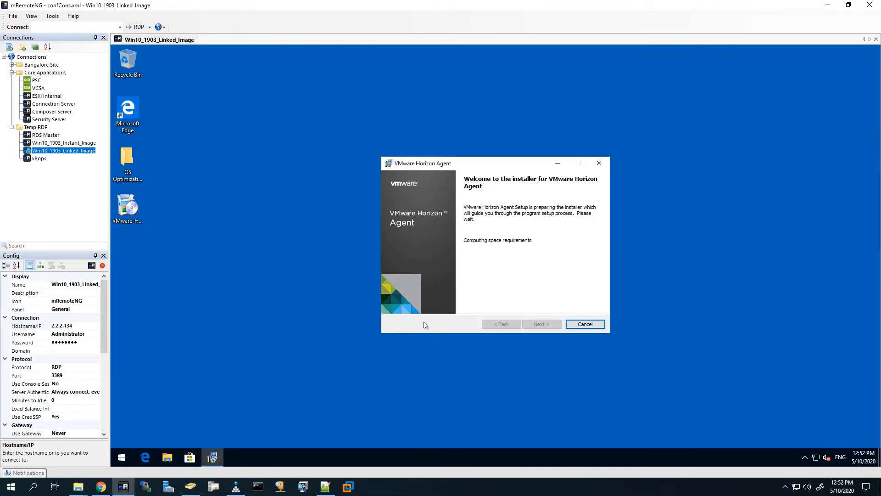
click(547, 325)
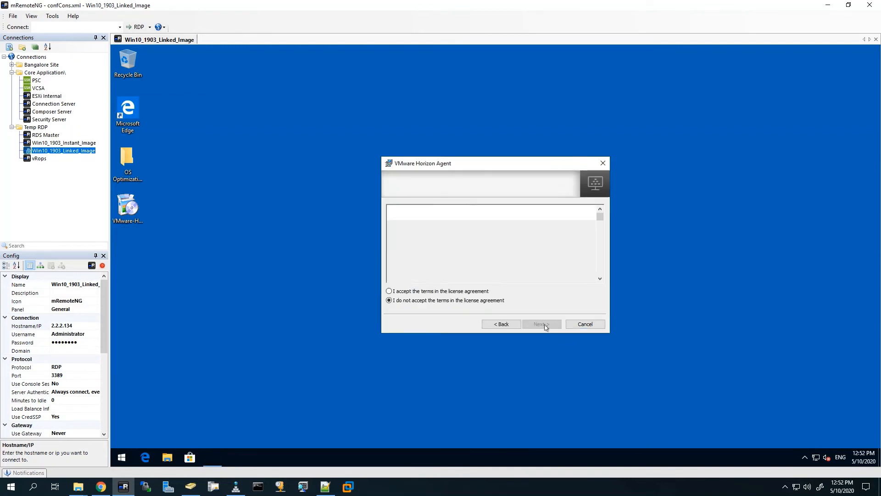
click(451, 291)
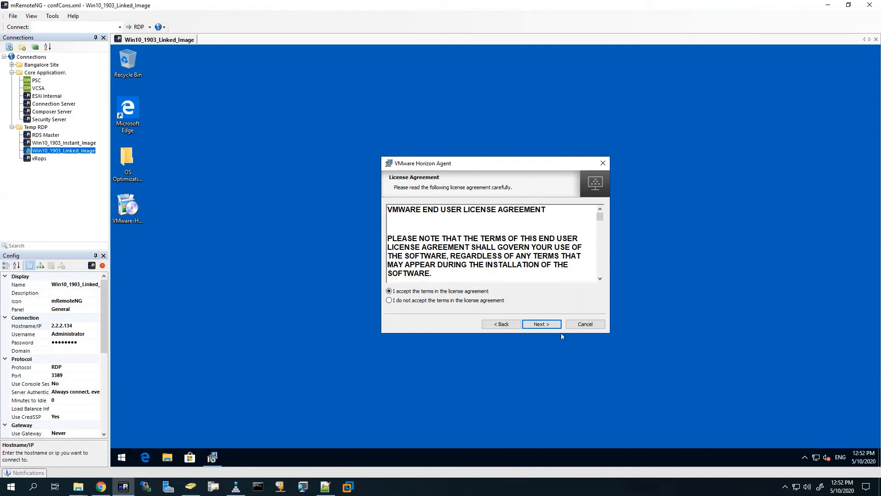
click(536, 324)
click(536, 324)
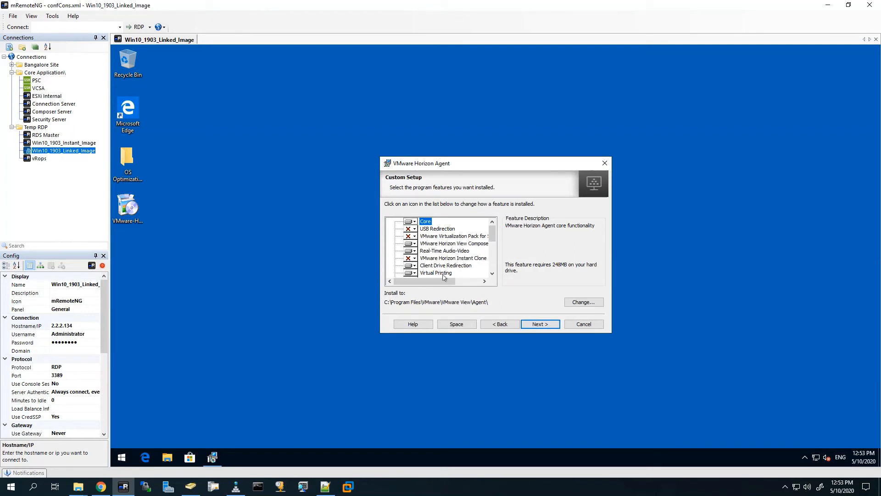
Step: Review the Horizon Agent feature list, install it with the preselected features and dismiss the Windows Security Center notification
scroll(446, 273, down, 2)
scroll(445, 274, down, 3)
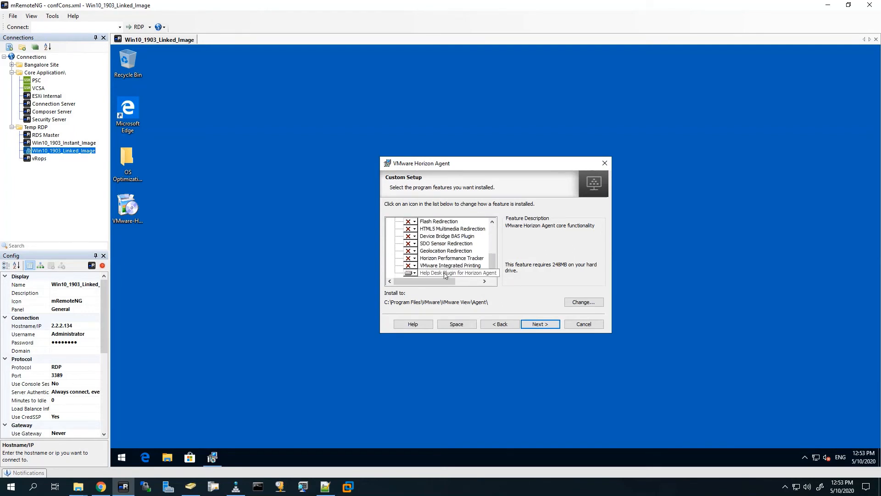
click(539, 325)
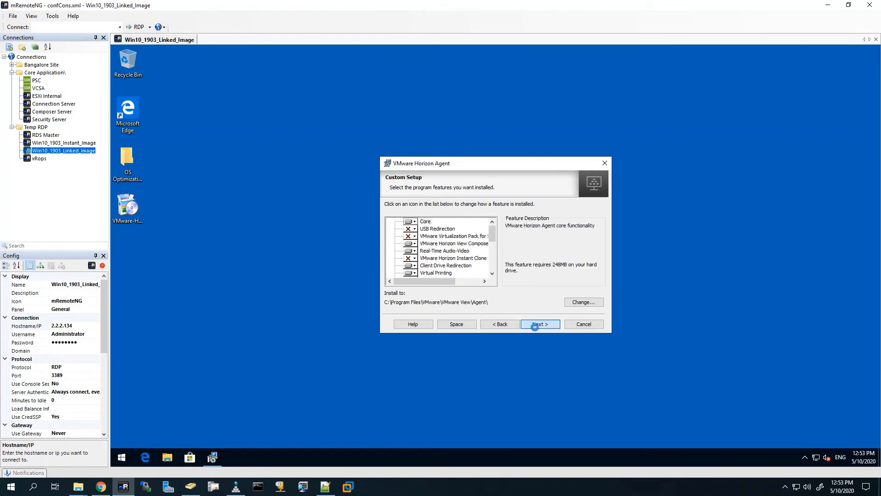
click(539, 326)
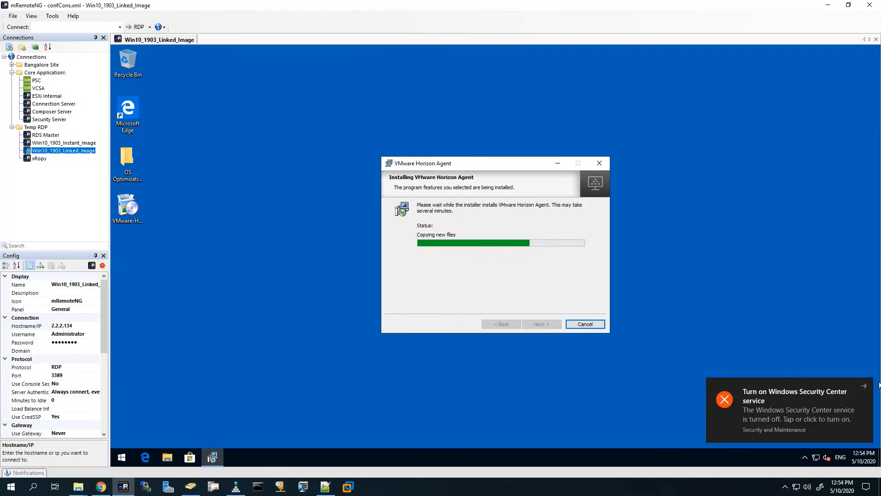
click(865, 386)
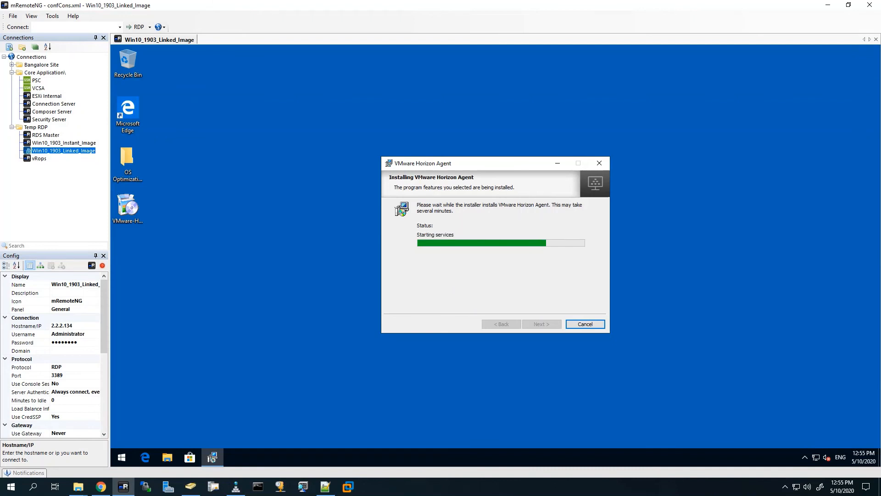
Step: Check the list of installed programs in Programs and Features and close it
right_click(121, 456)
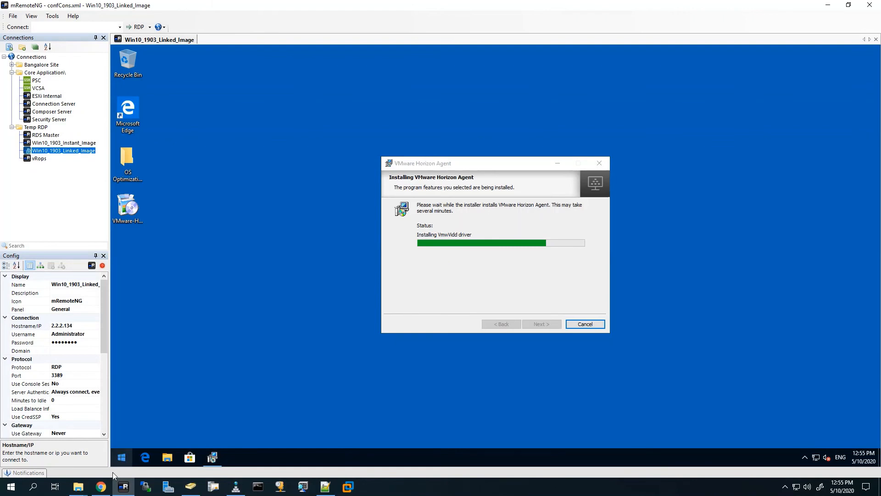
click(147, 416)
key(Return)
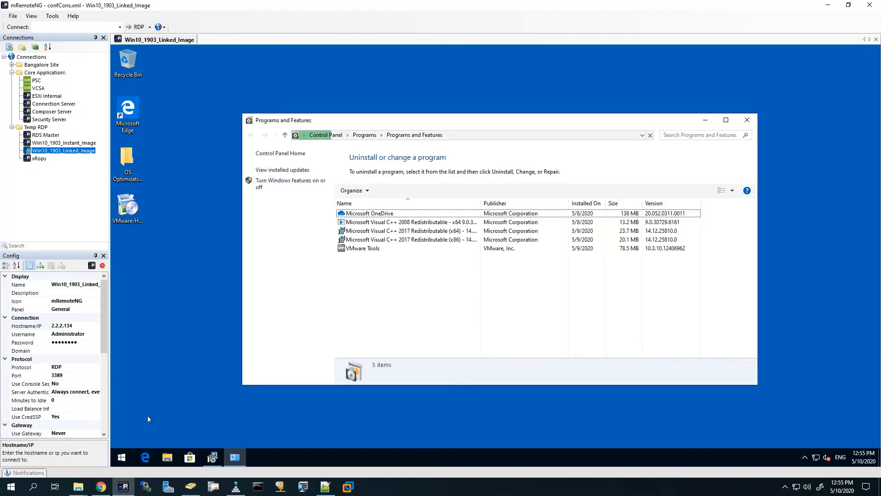
click(377, 257)
click(747, 120)
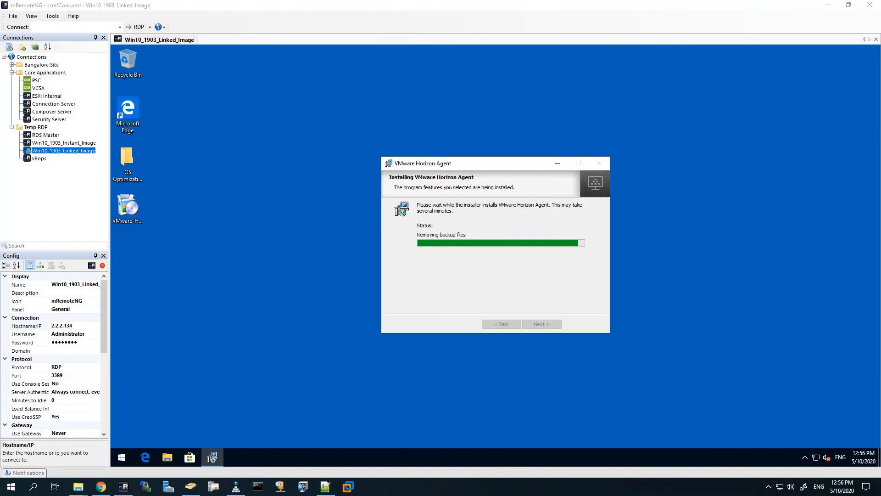
Step: Finish the Horizon Agent installer and restart the virtual machine
click(550, 324)
click(465, 280)
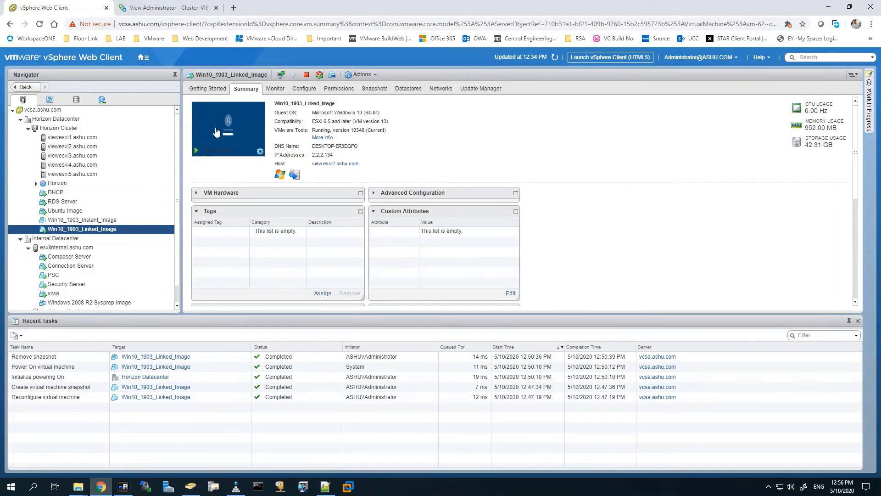
Step: Open the Win10_1903_Linked_Image console from the vSphere Web Client, shut down the guest from its sign-in screen and close the console
click(220, 133)
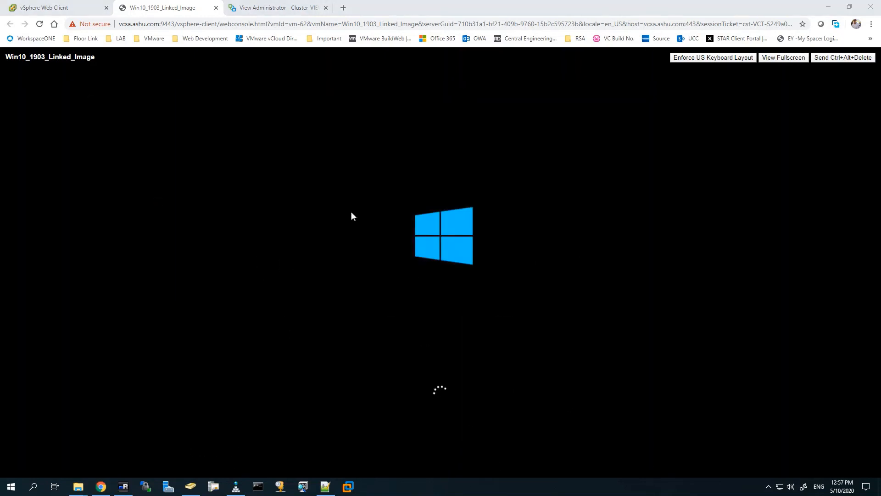
click(609, 14)
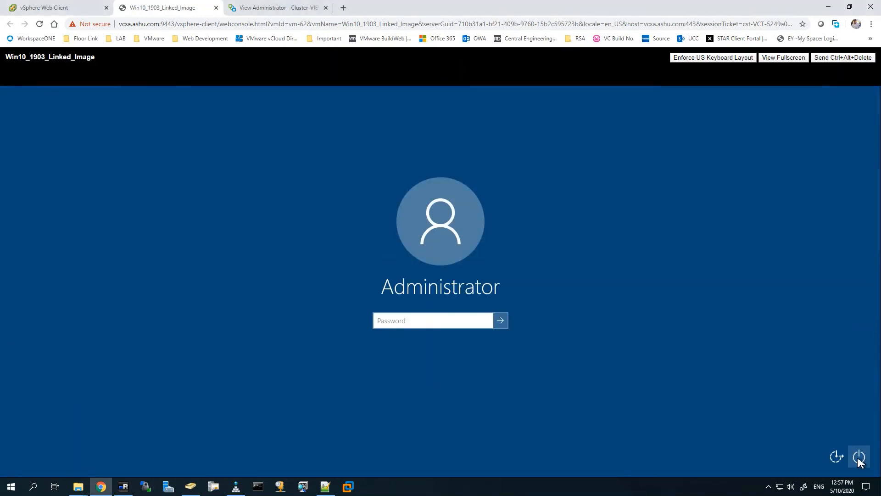
click(858, 457)
click(856, 420)
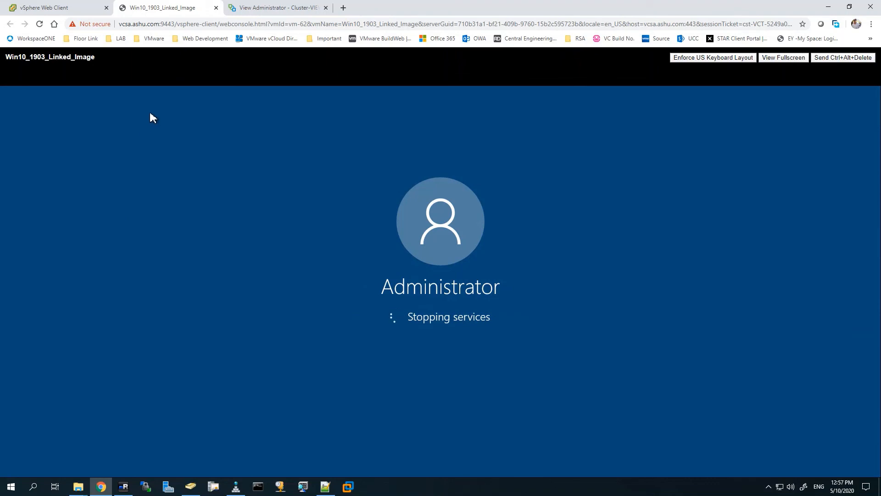
click(215, 9)
Step: Review the virtual hardware settings of Win10_1903_Linked_Image without changing them
right_click(87, 230)
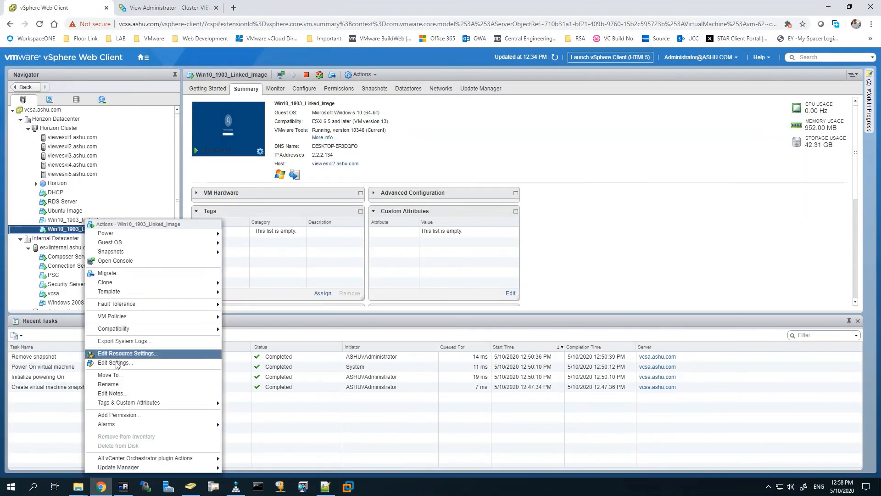
click(114, 362)
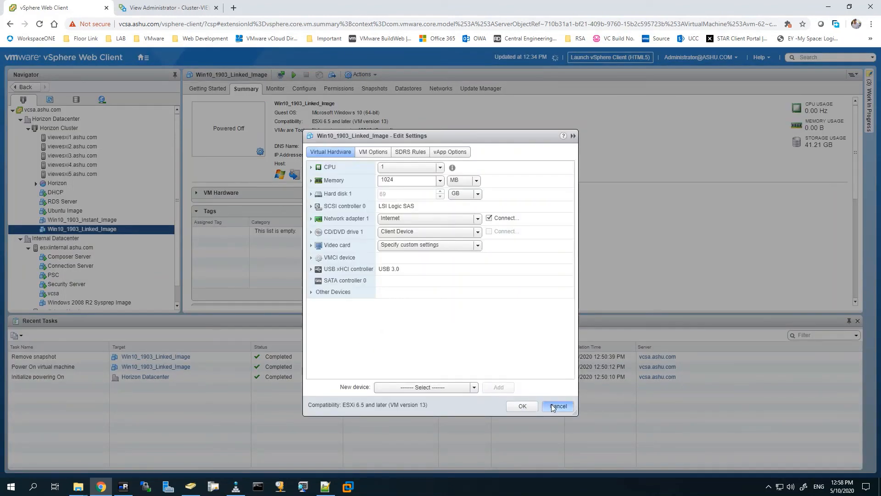
click(553, 408)
Step: Start a new snapshot of Win10_1903_Linked_Image, entering Instant-Snapshot-1 as its name and erasing the word Instant
right_click(82, 229)
mouse_move(133, 252)
click(243, 253)
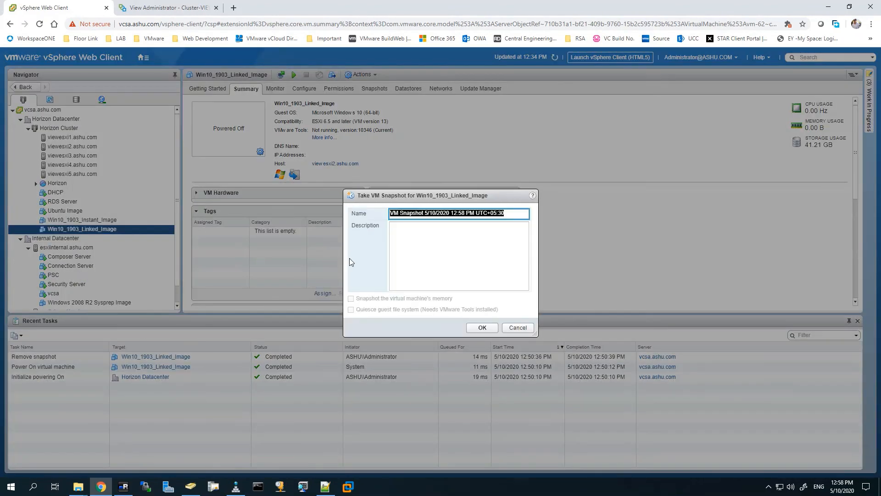
text(Instant-Snapshot-1)
key(Left)
key(Left)
key(Left)
key(Left)
key(Left)
key(Left)
key(Left)
key(Left)
key(Left)
key(Left)
key(Left)
key(BackSpace)
key(BackSpace)
key(BackSpace)
key(BackSpace)
key(BackSpace)
key(BackSpace)
key(BackSpace)
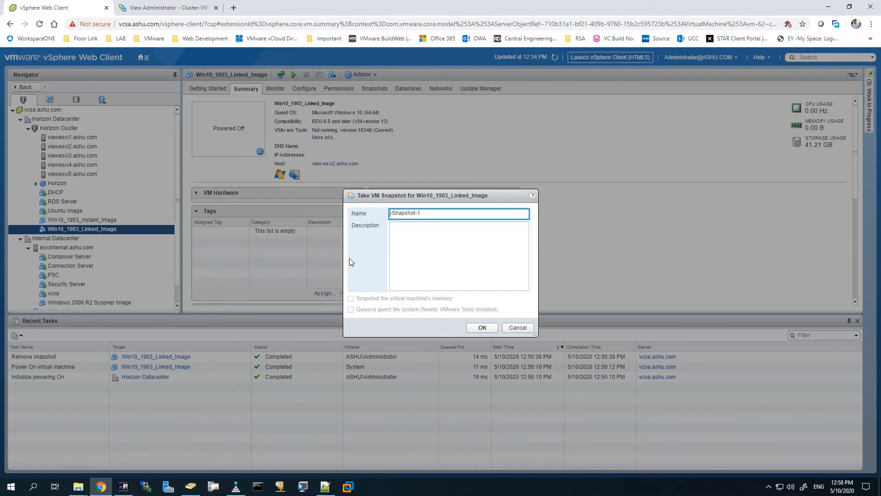